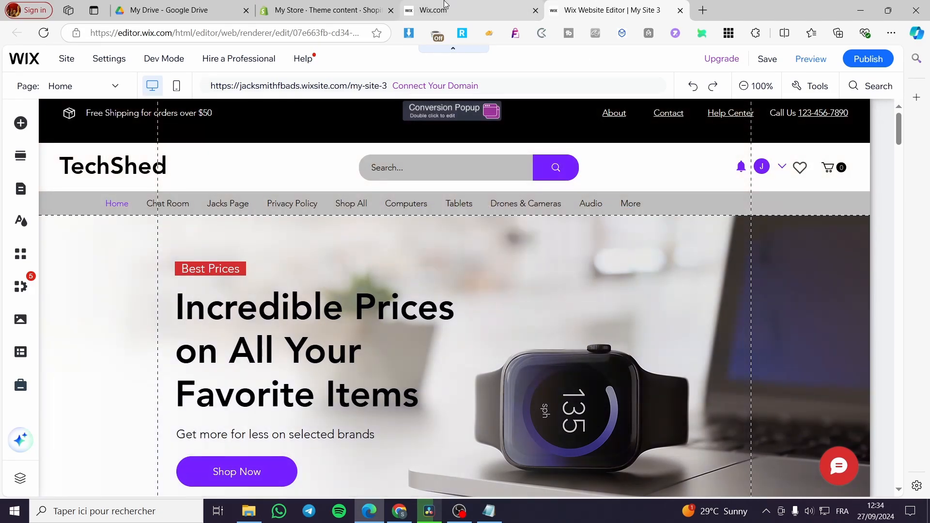
Step: Open My Site 3 from the list of sites and bring it up in the website editor
click(445, 5)
click(18, 62)
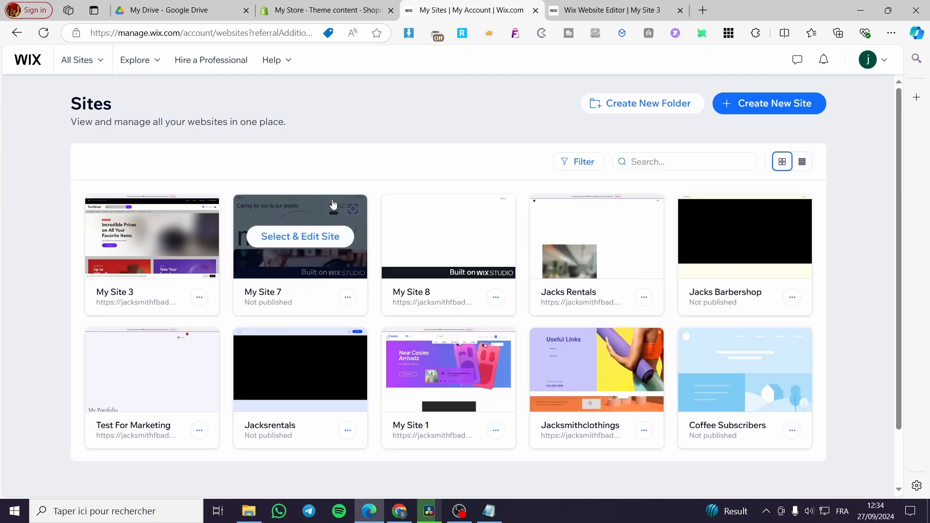
click(173, 244)
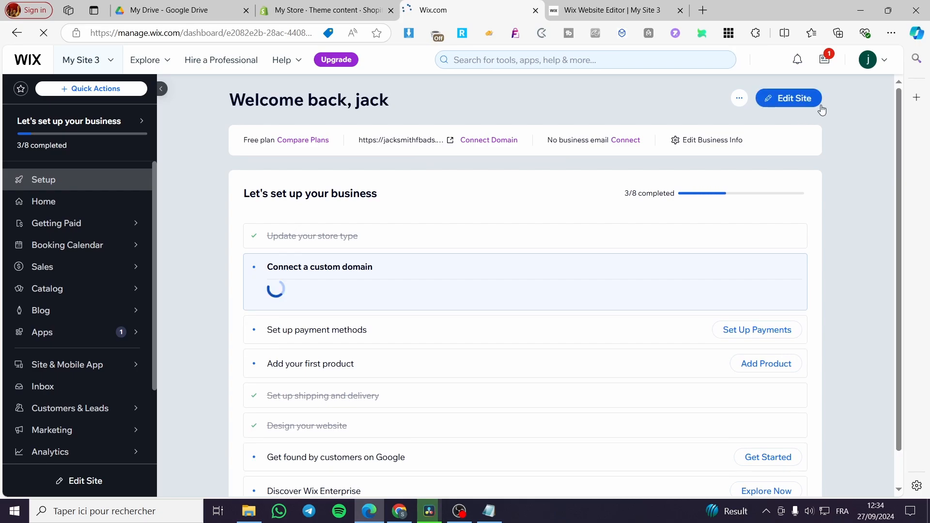
click(794, 98)
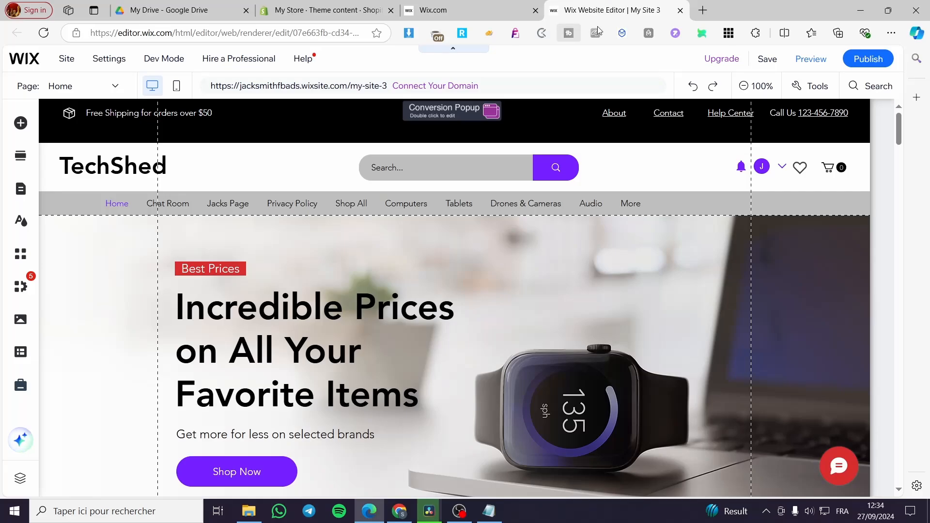
Step: Compare the Welcome, Subscribe, Promotion and Contact lightbox templates among the interactive elements and add Subscribe (Get the Latest News) to the page
click(18, 124)
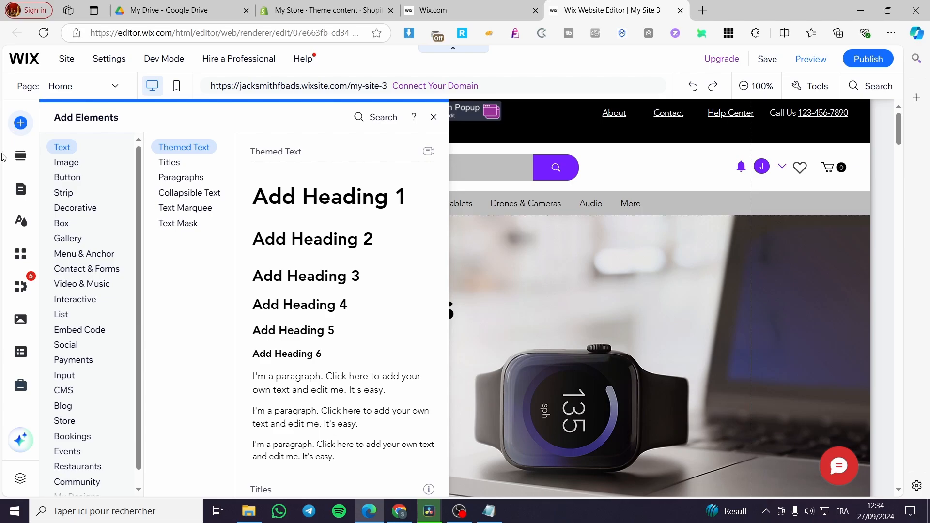
mouse_move(73, 305)
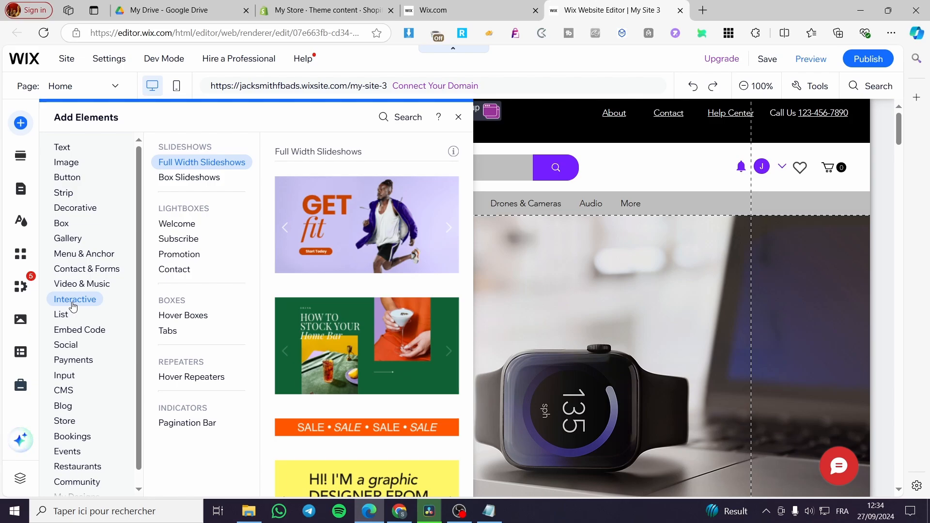
click(185, 229)
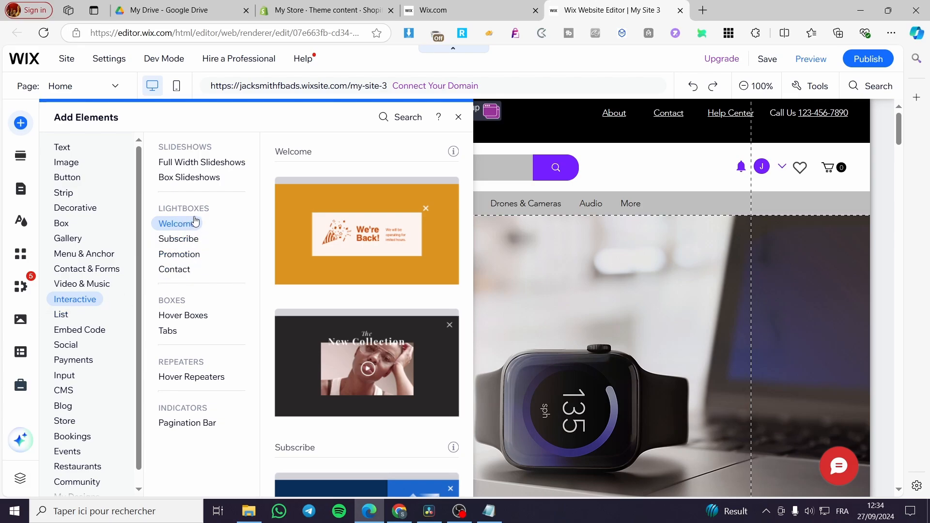
click(189, 238)
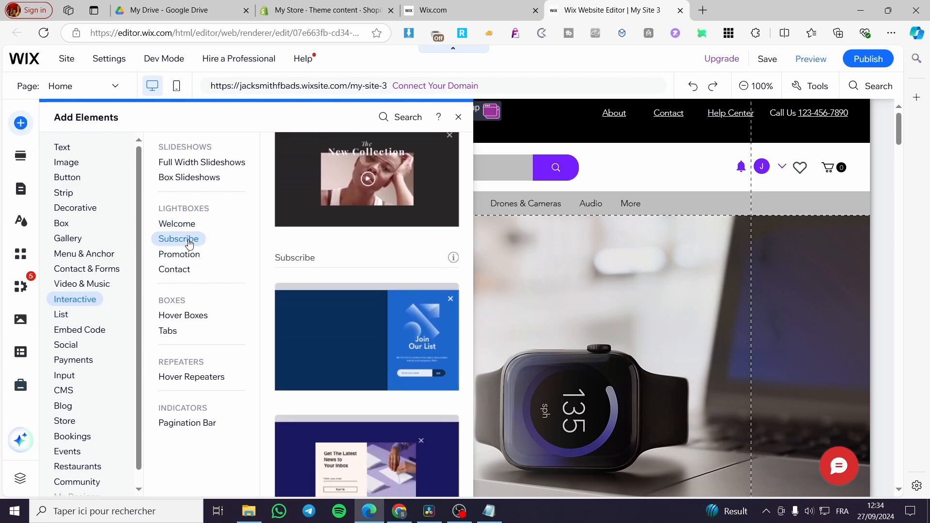
click(184, 264)
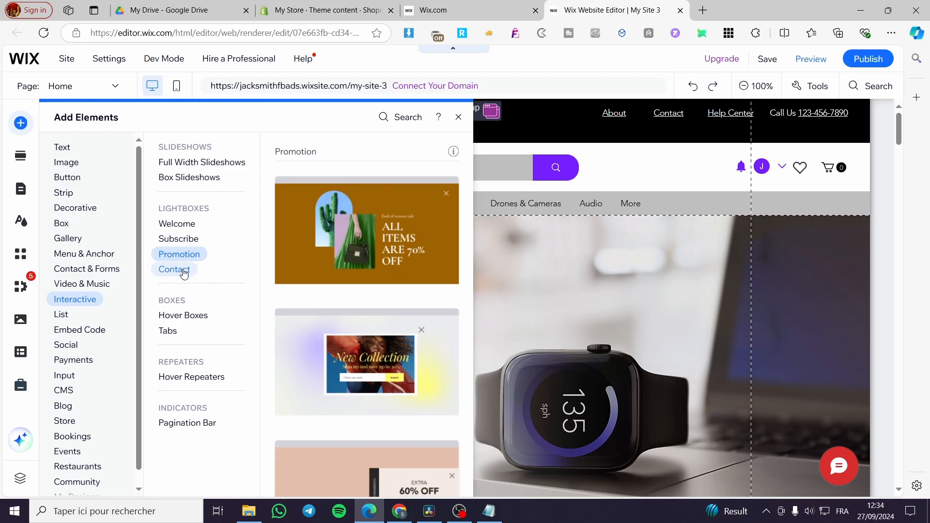
click(184, 271)
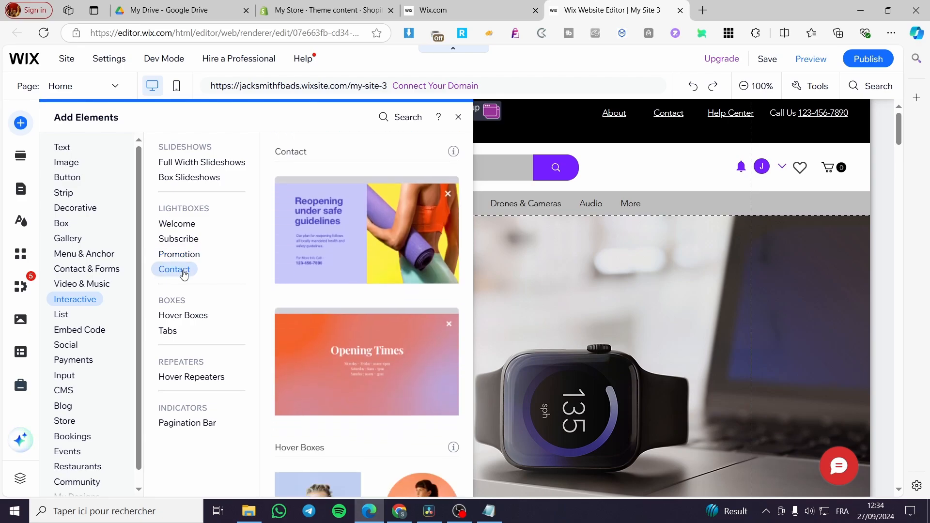
click(182, 226)
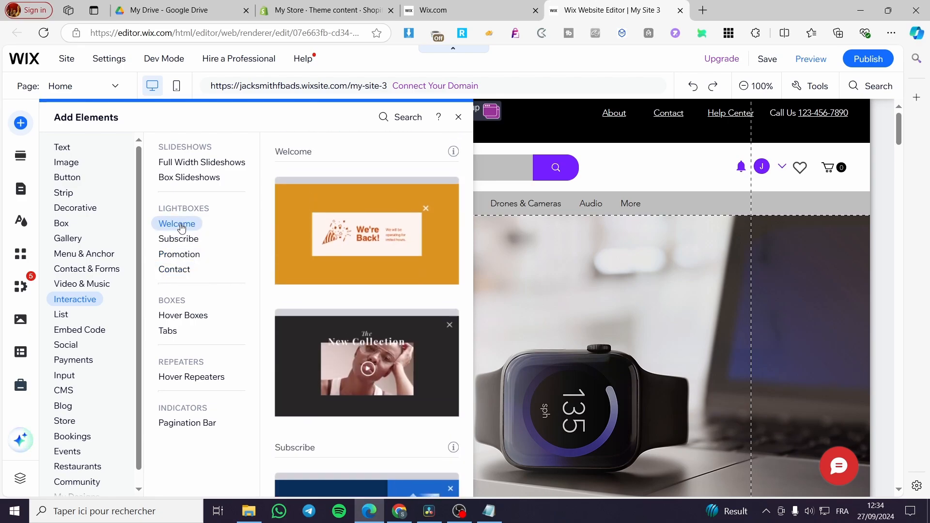
click(171, 239)
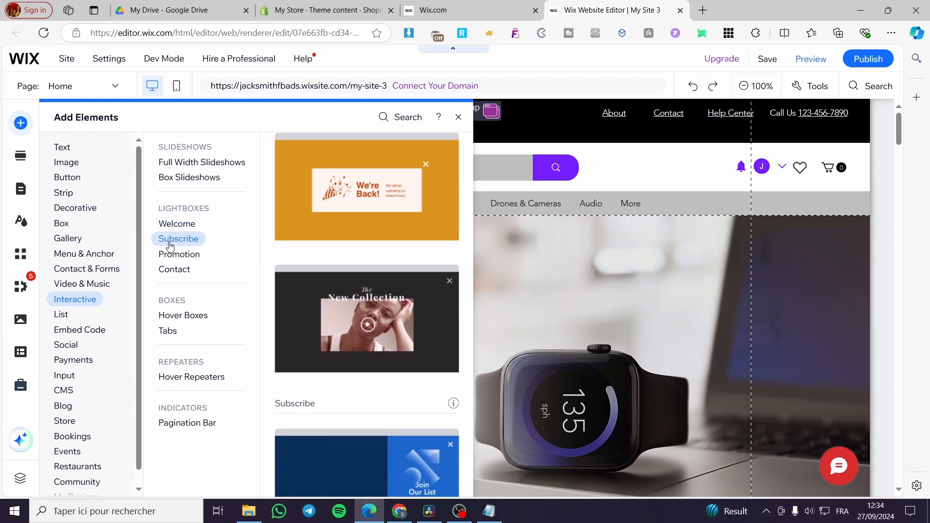
click(178, 254)
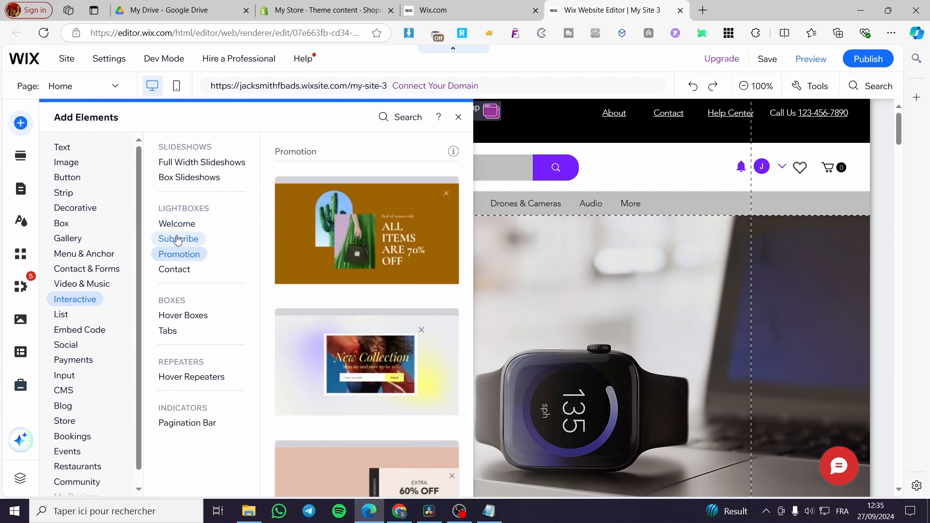
click(177, 240)
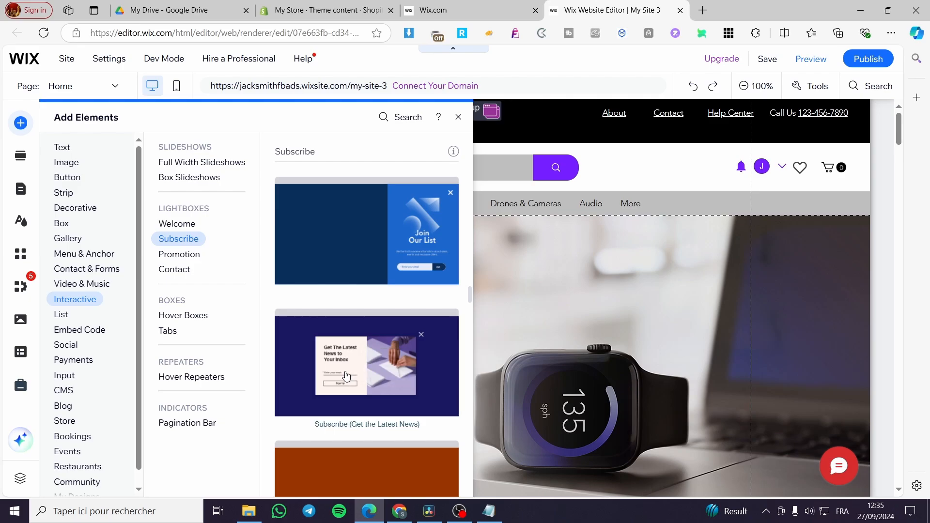
drag(346, 376, 579, 377)
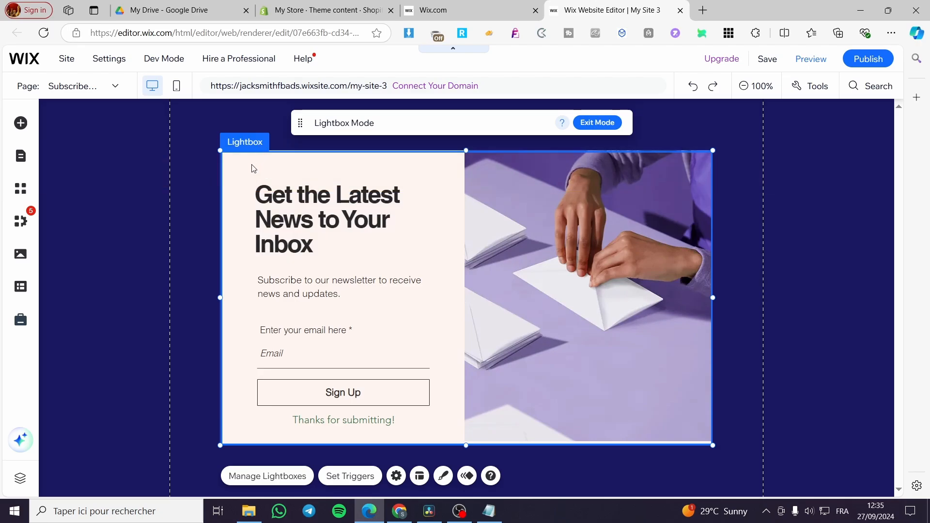
Step: Replace the lightbox's overlay background with a semi-transparent preset that lets the page behind it show through
click(125, 225)
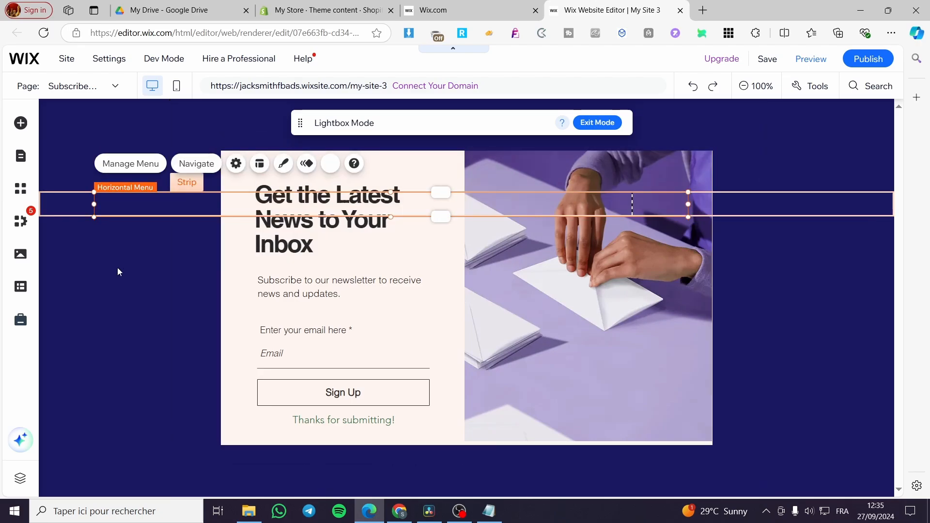
click(117, 268)
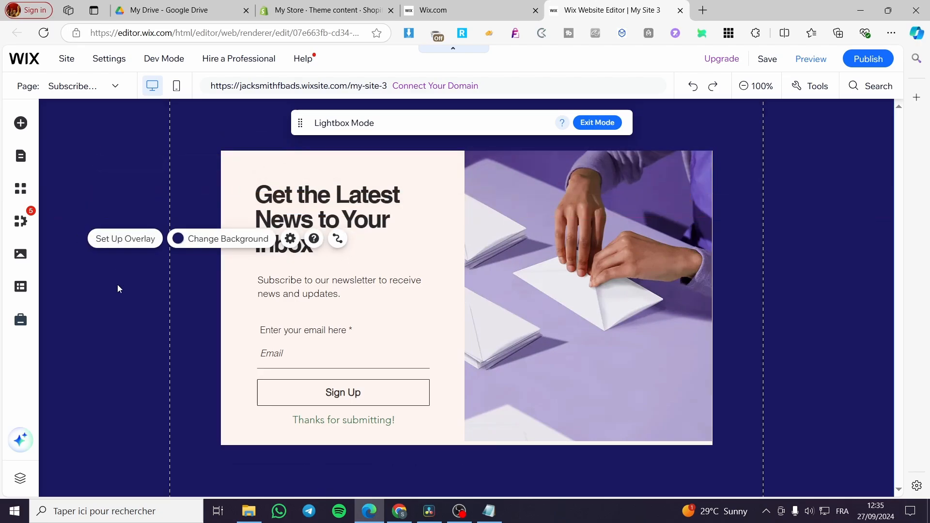
click(836, 298)
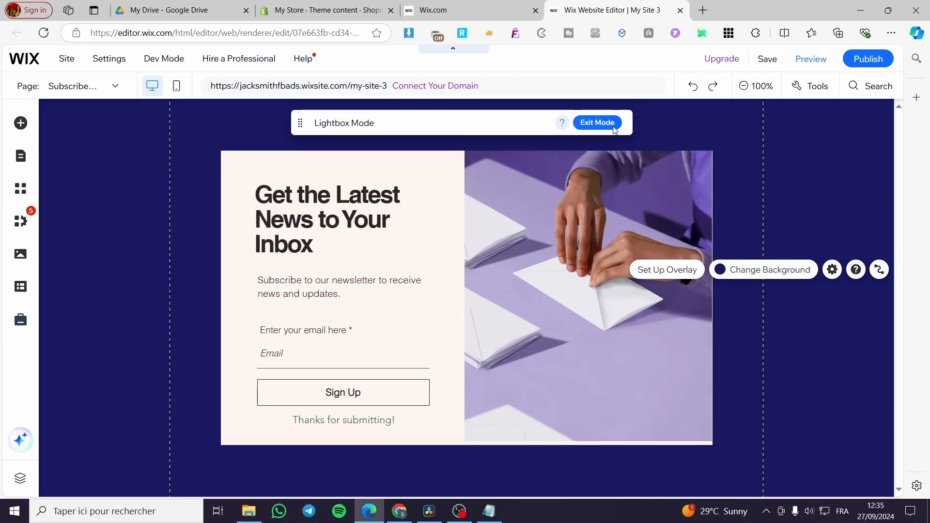
click(794, 280)
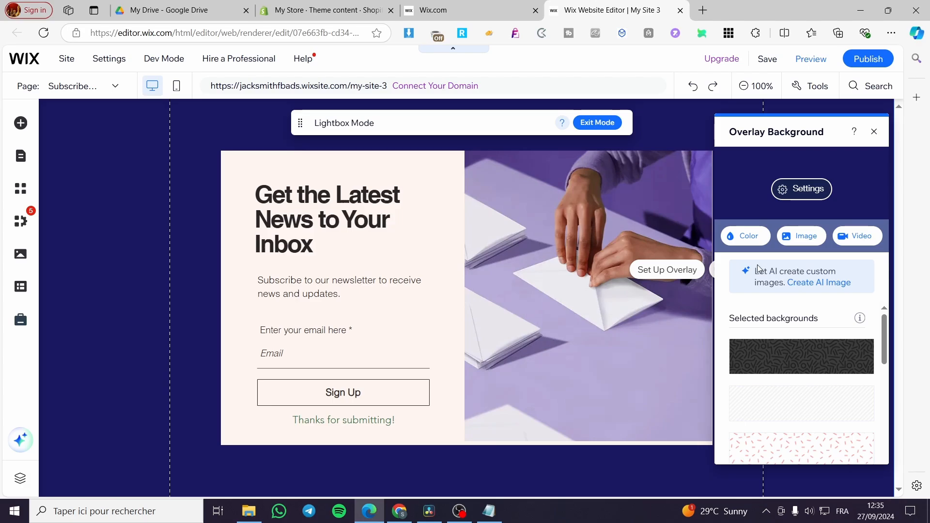
click(762, 242)
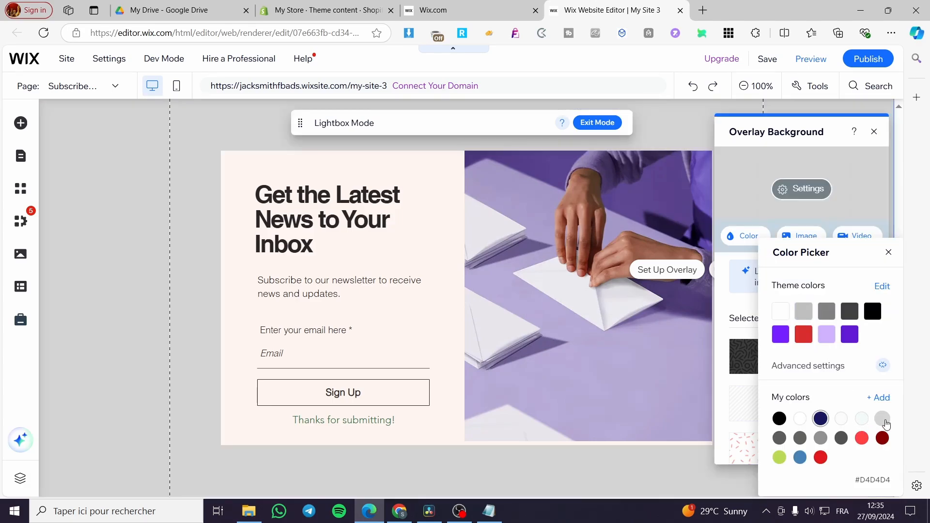
click(890, 253)
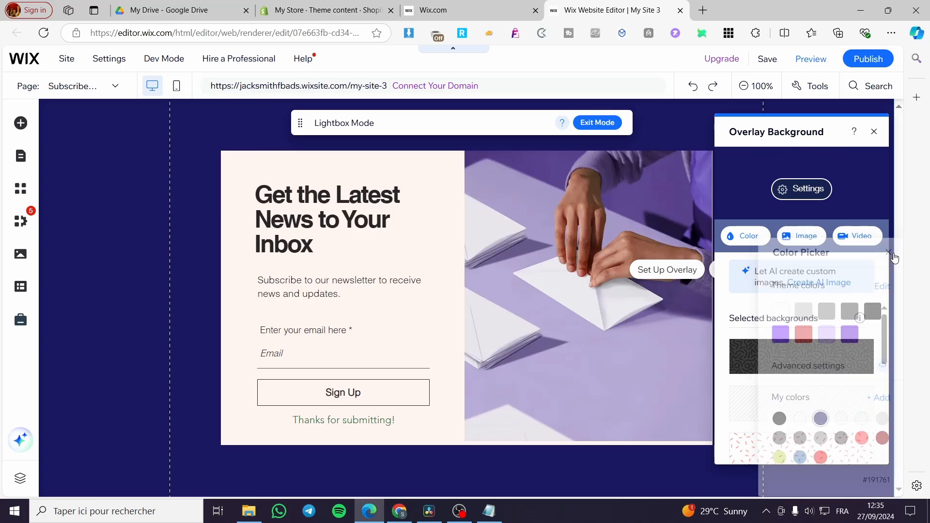
scroll(829, 343, down, 3)
scroll(830, 343, down, 3)
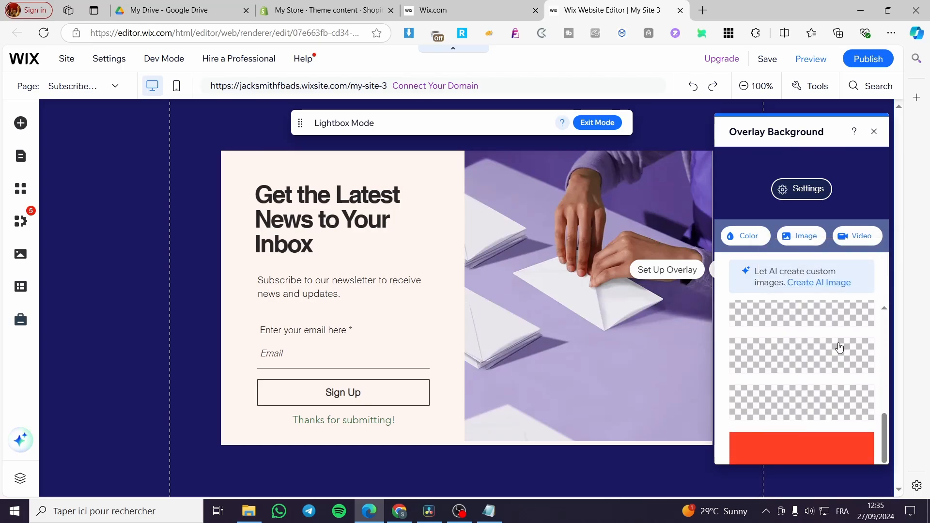
click(835, 355)
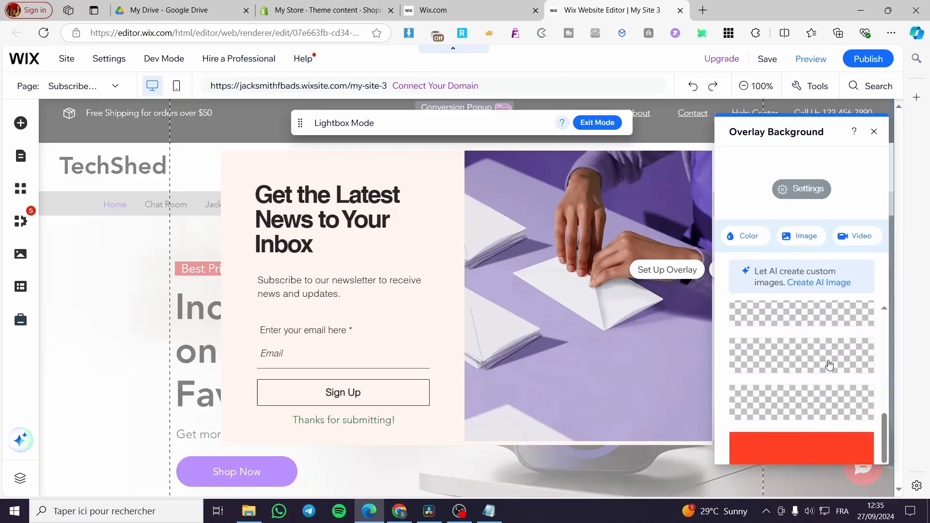
click(824, 315)
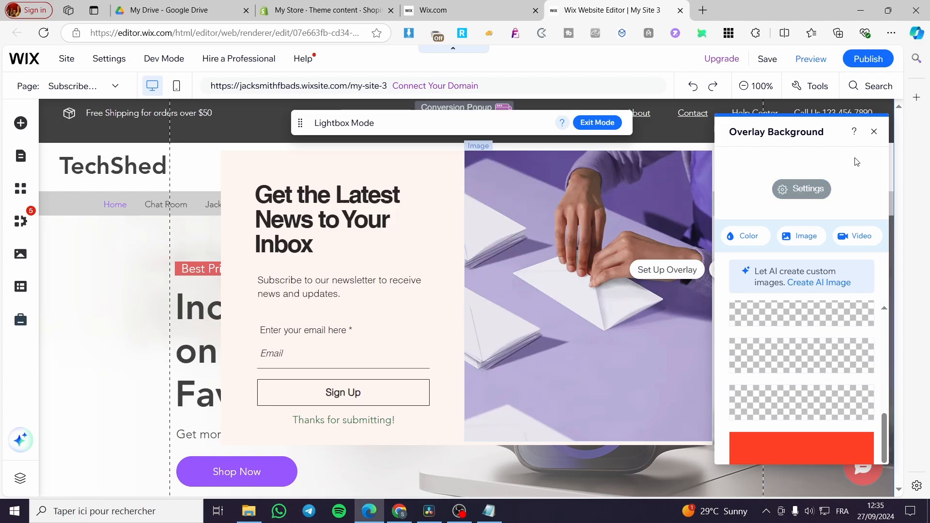
click(875, 131)
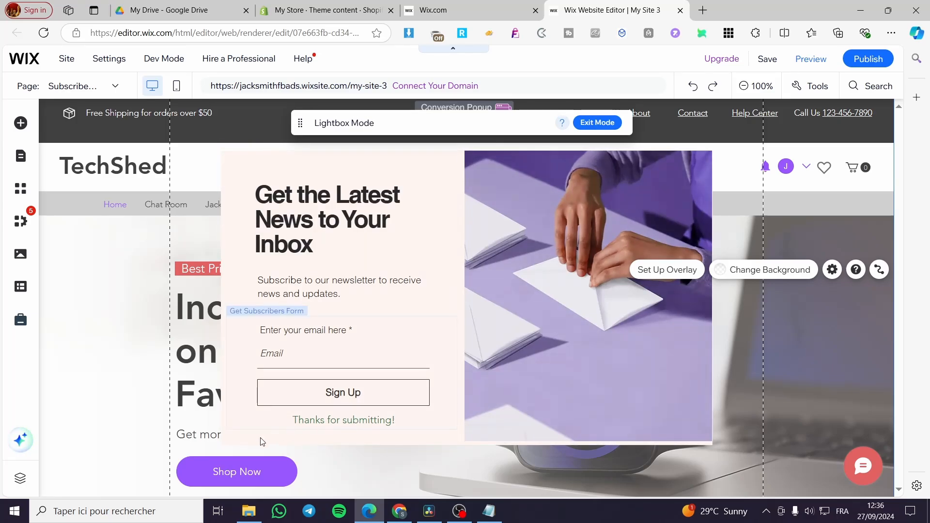
Step: Move the header's search bar onto the upper edge of the lightbox, and leave lightbox mode
mouse_move(487, 208)
mouse_down()
mouse_move(486, 226)
mouse_move(486, 209)
mouse_up()
drag(409, 178, 413, 173)
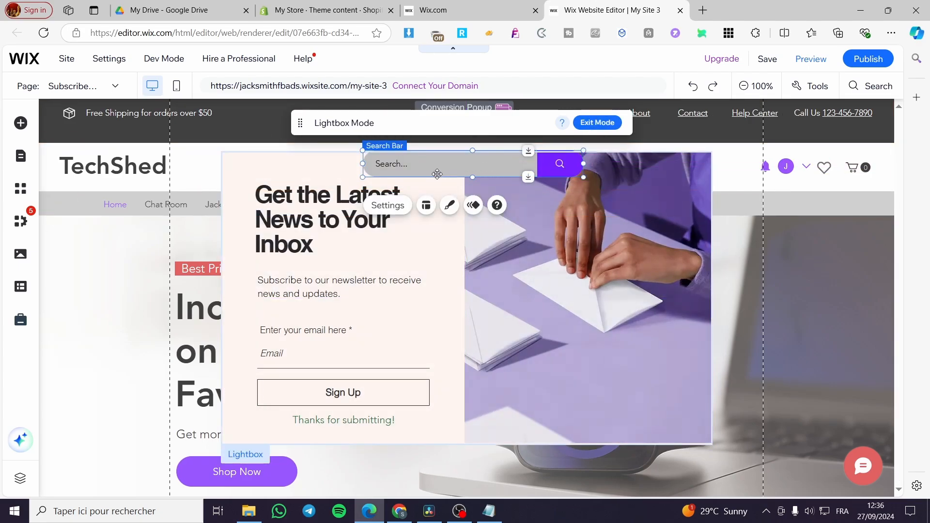
click(327, 173)
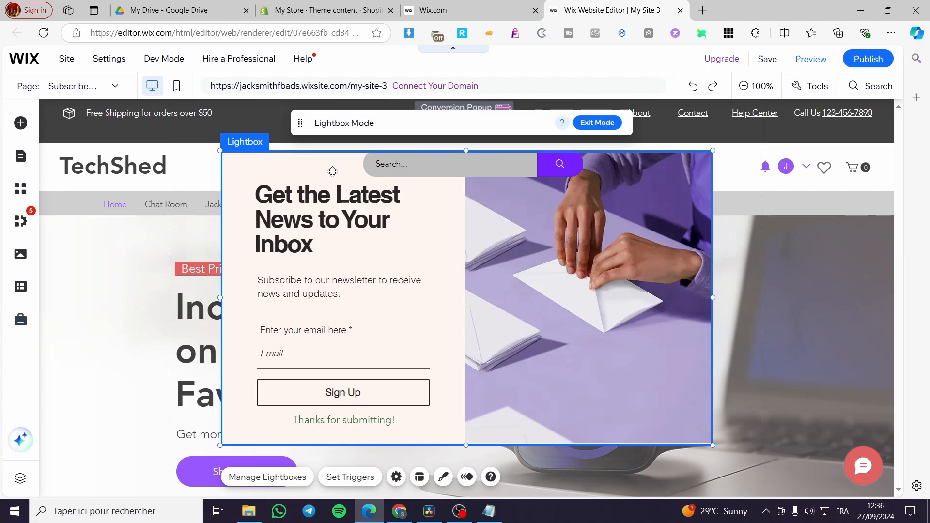
click(599, 124)
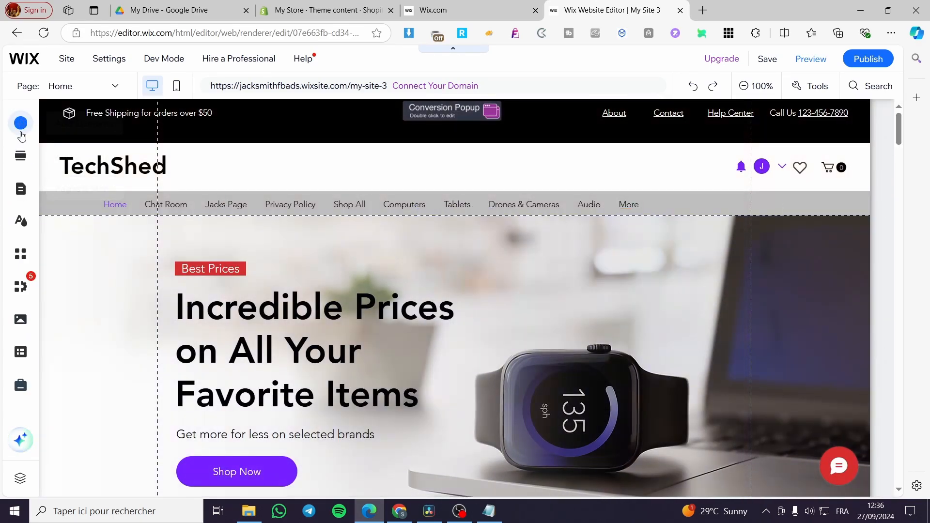
Step: Add another Subscribe (Get the Latest News) lightbox and view the list of the site's lightboxes
click(20, 122)
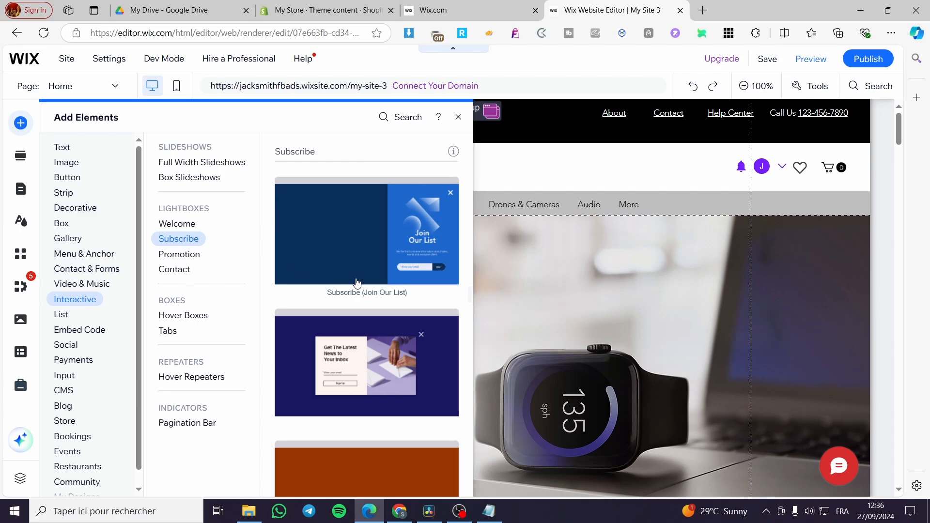
click(367, 364)
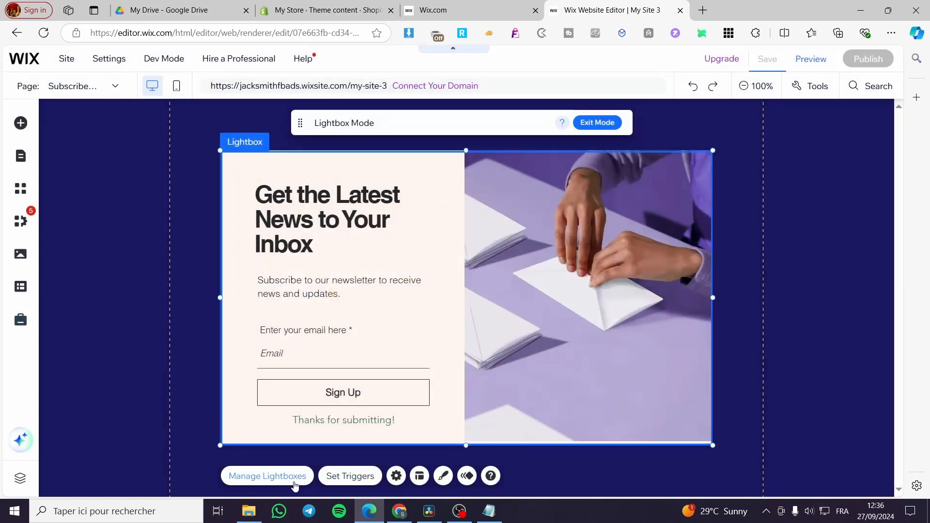
click(290, 477)
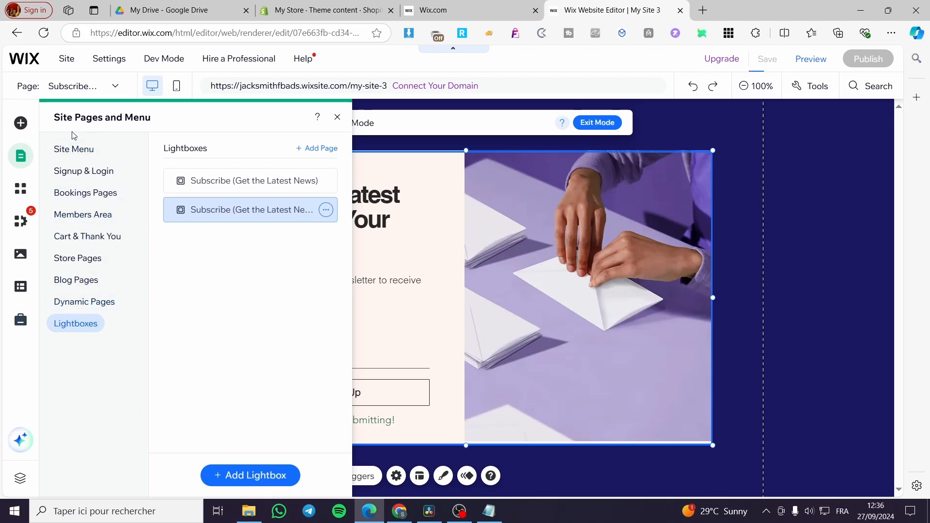
click(337, 117)
Step: Turn on automatic display for the new Subscribe lightbox and choose the About and Contact pages for it
click(396, 476)
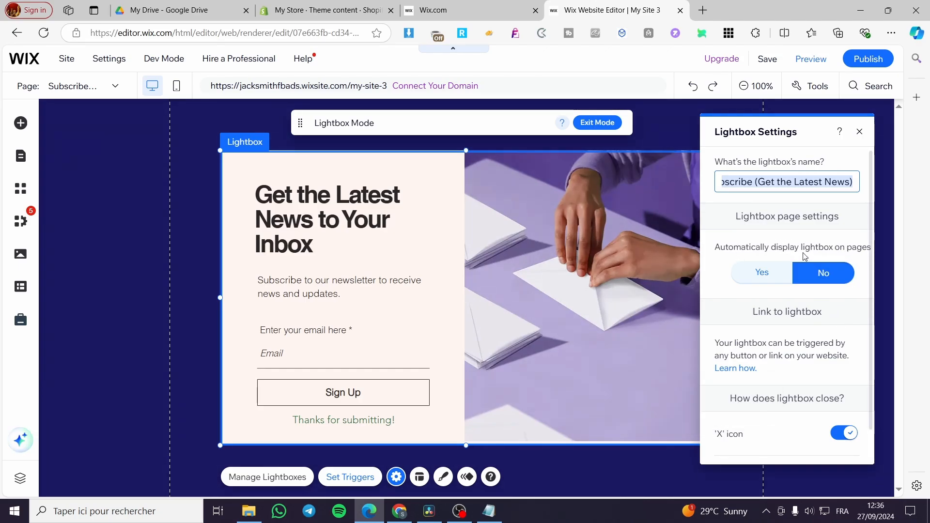
click(762, 272)
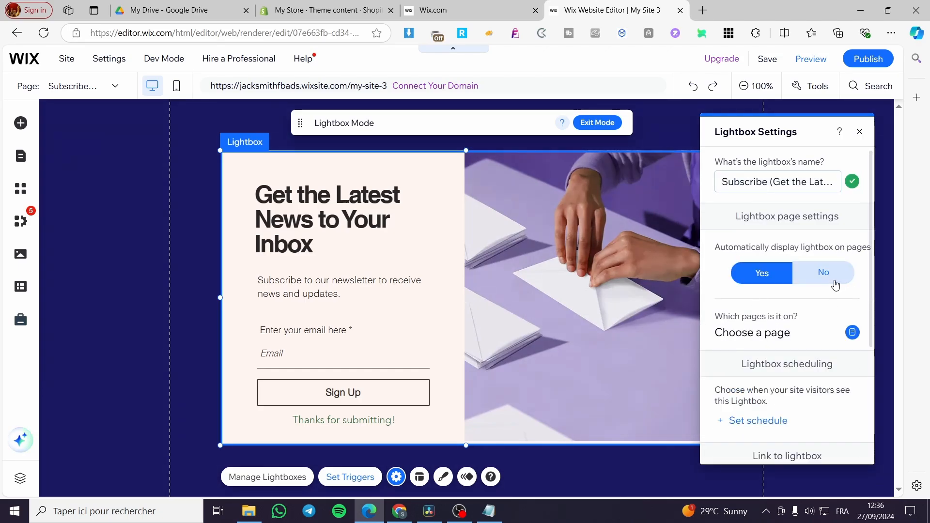
click(852, 333)
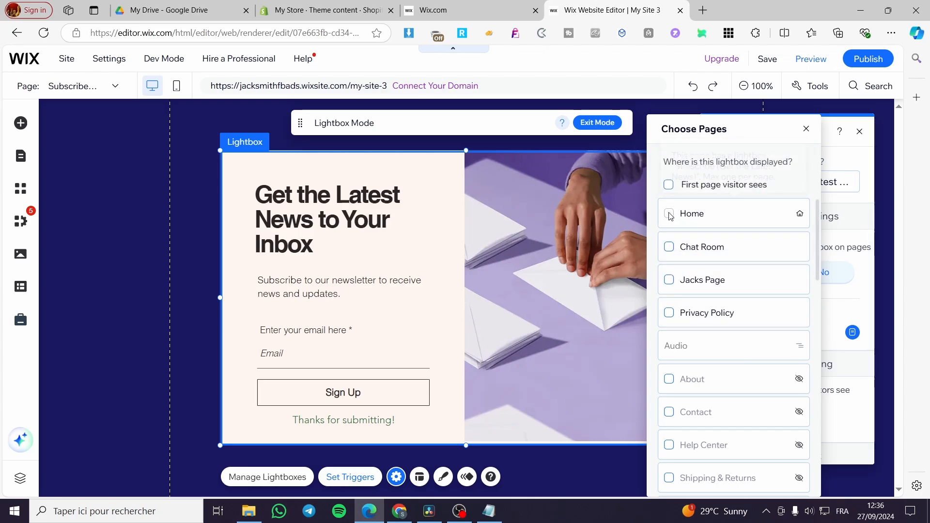
click(677, 188)
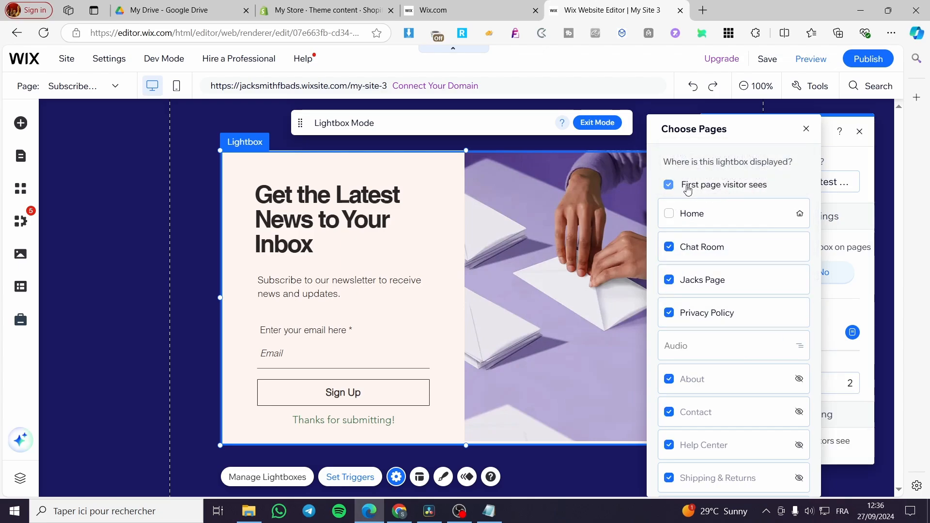
click(685, 188)
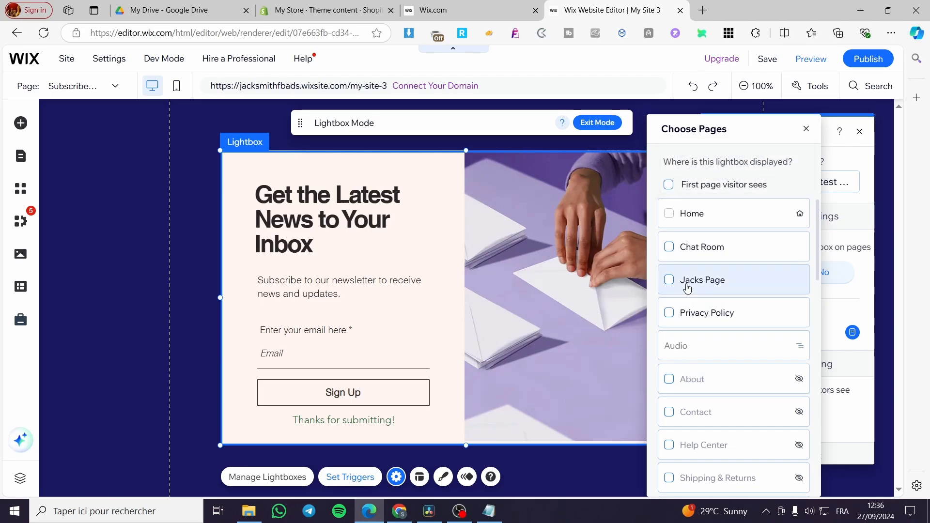
scroll(689, 383, down, 1)
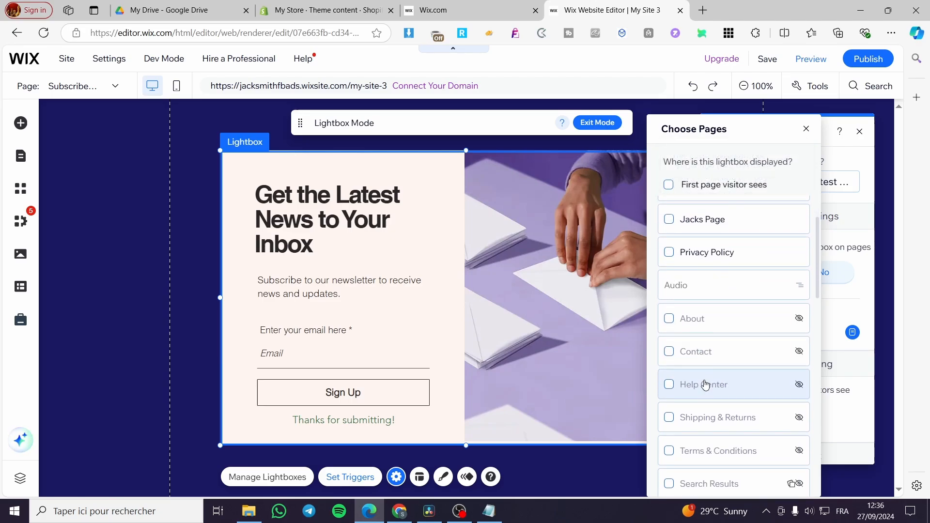
click(671, 322)
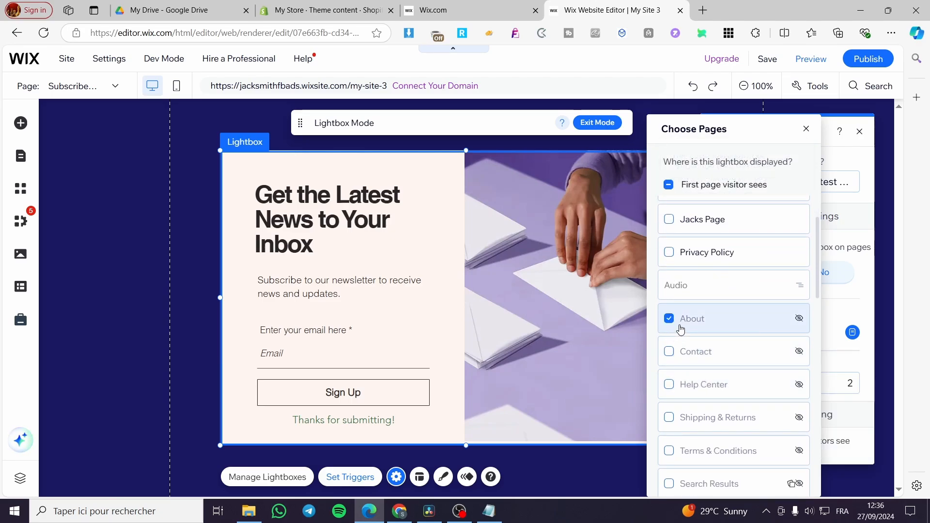
click(670, 352)
click(878, 413)
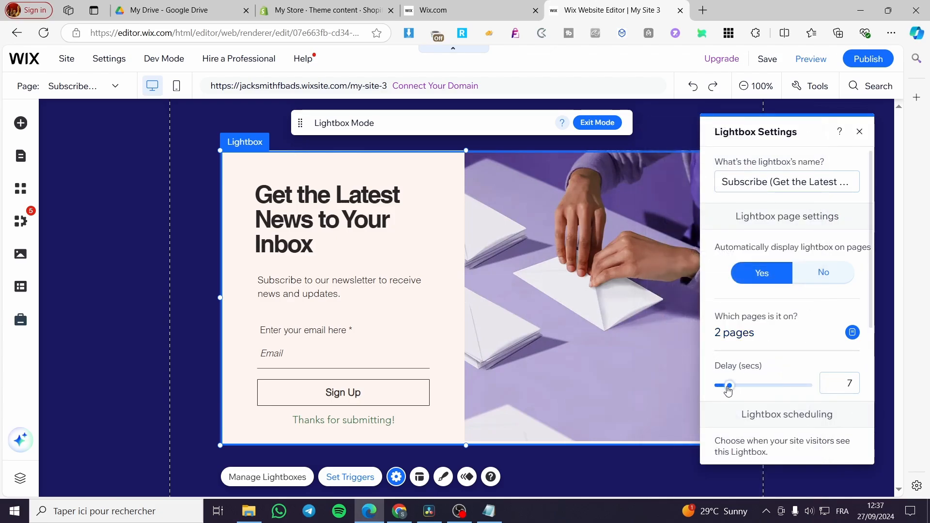
Step: Set the lightbox's display delay to 5 seconds and enable its 'Close' button alongside the 'X' icon
scroll(776, 395, down, 5)
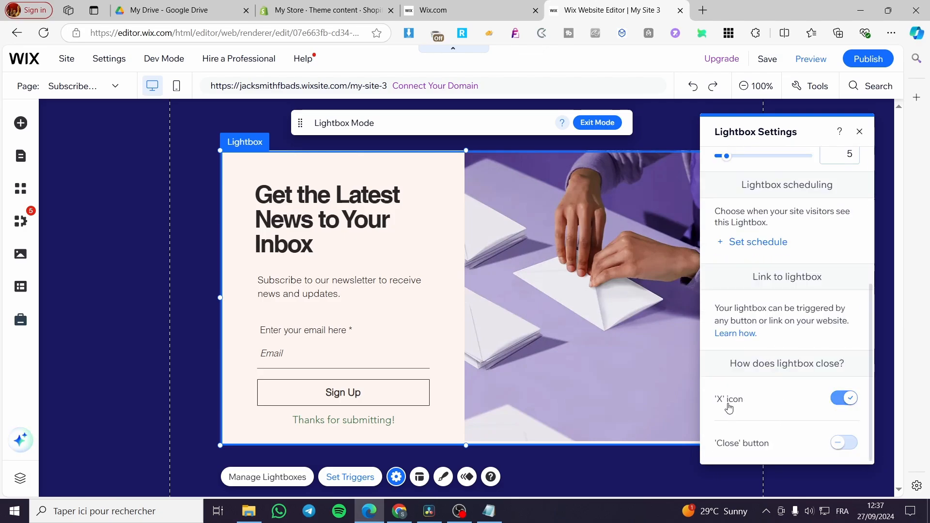
click(848, 450)
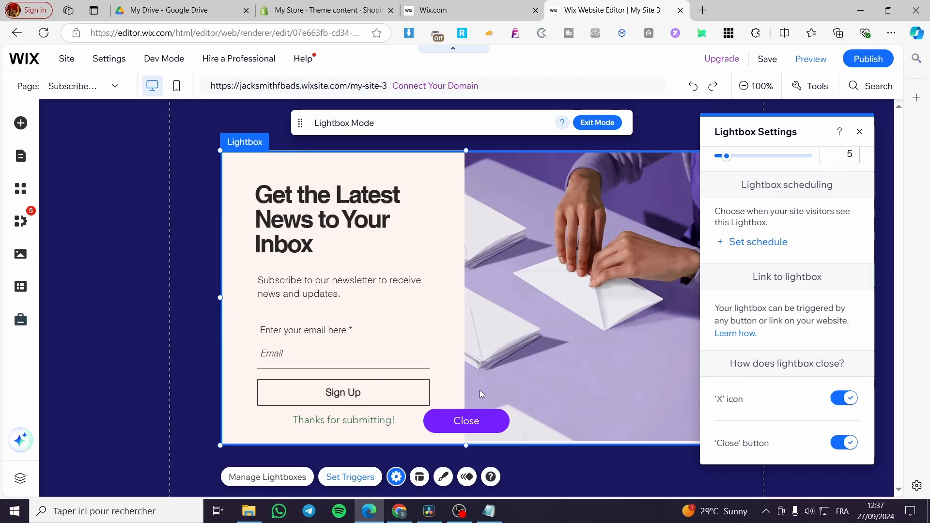
click(860, 132)
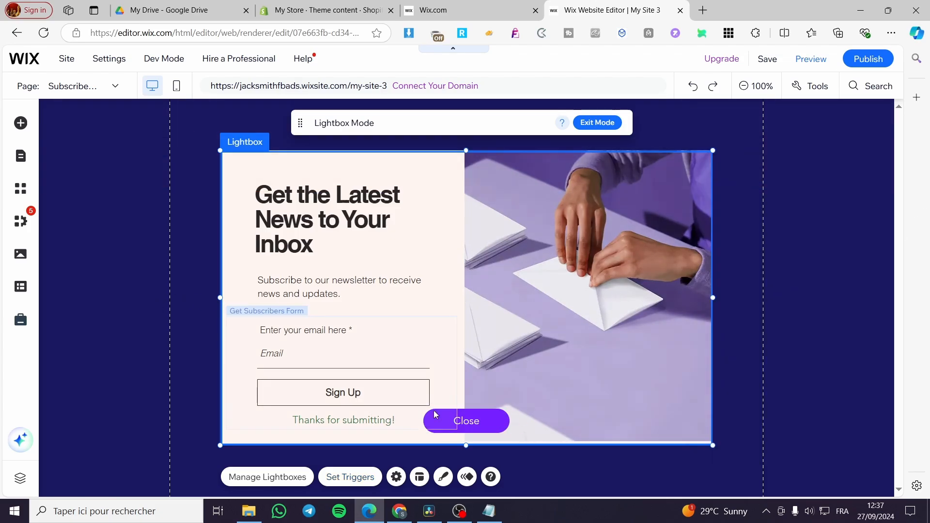
Step: Replace the new lightbox's dark blue overlay background with a transparent preset so the page behind it shows
click(842, 324)
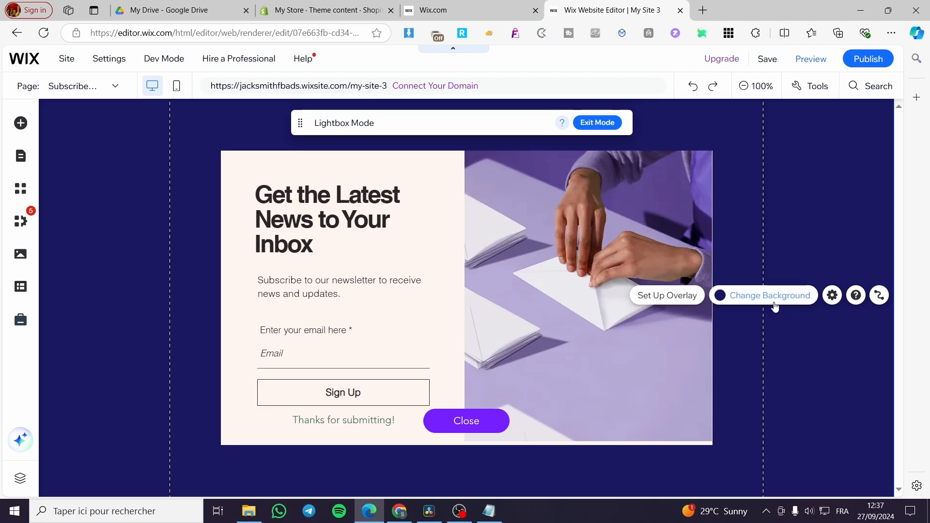
click(774, 296)
scroll(830, 334, down, 5)
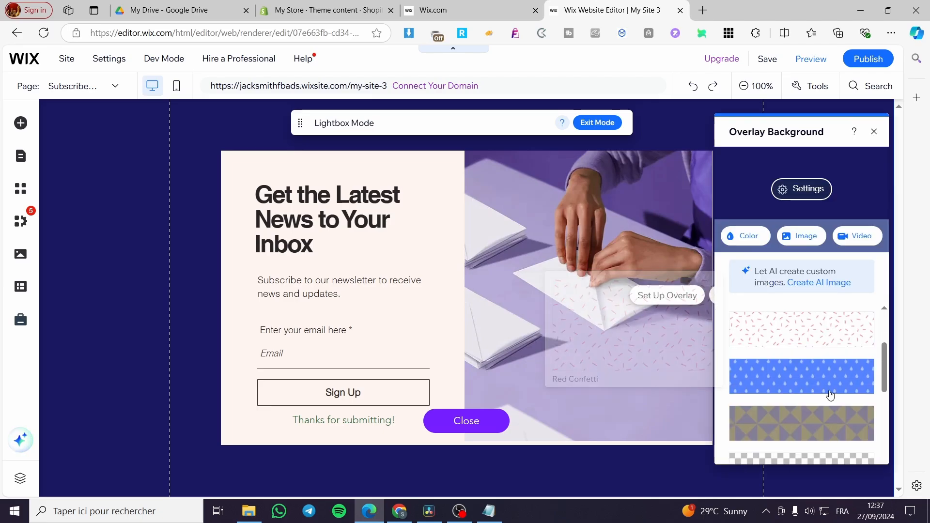
click(801, 385)
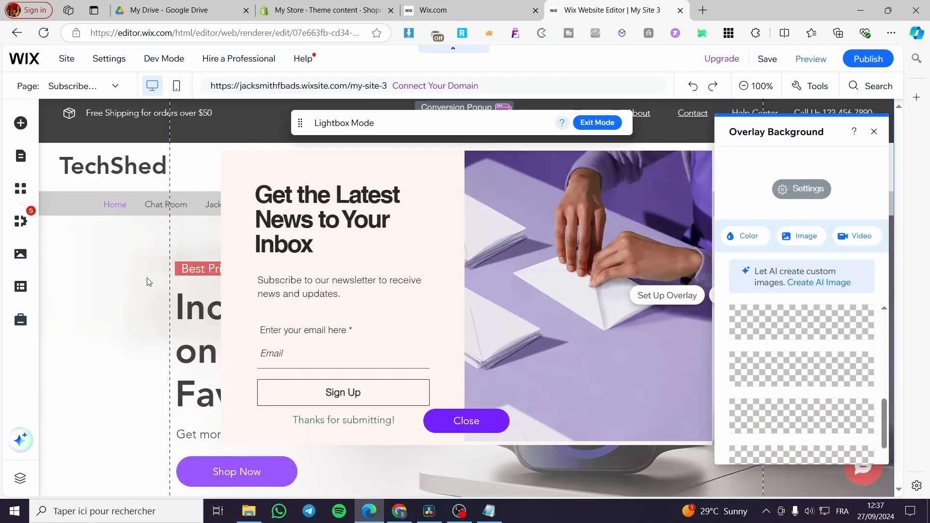
click(875, 134)
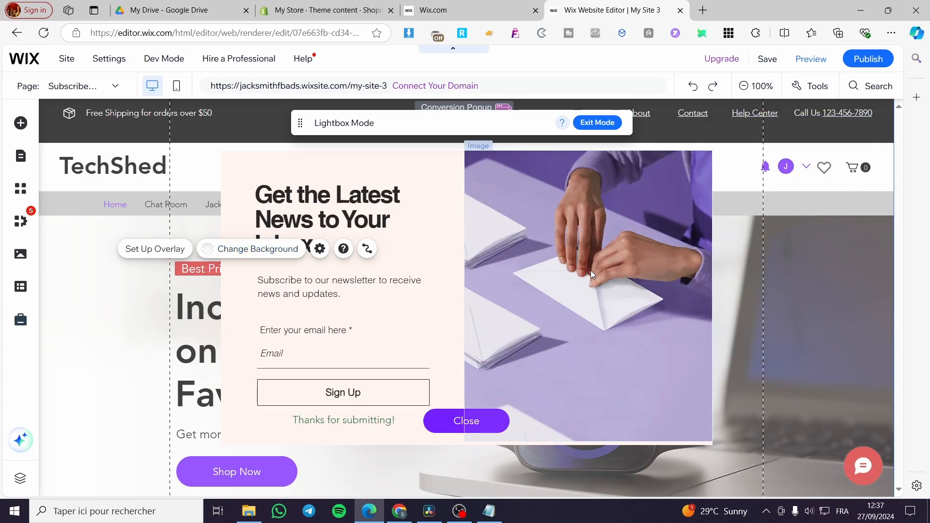